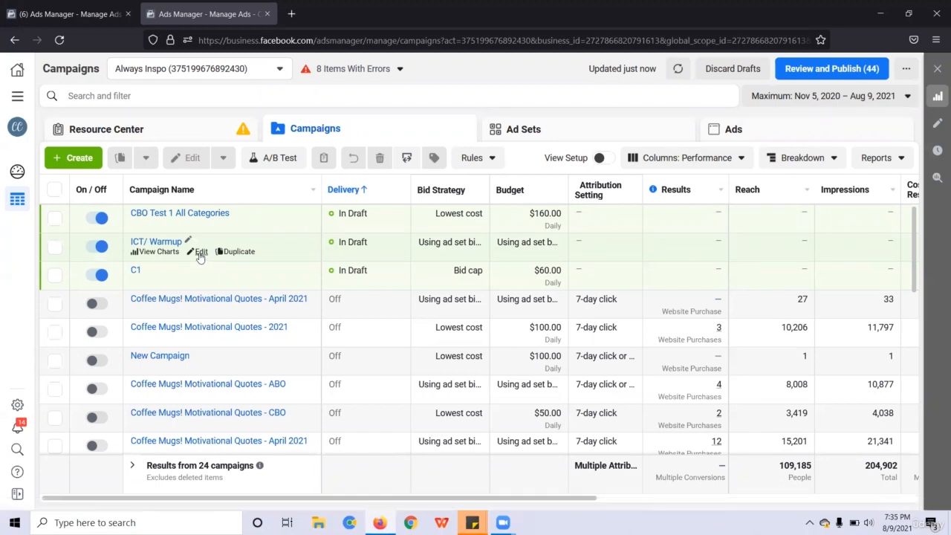
# - Open the ICT/ Warmup campaign for editing and review its A/B test and campaign budget optimization settings
pyautogui.click(199, 255)
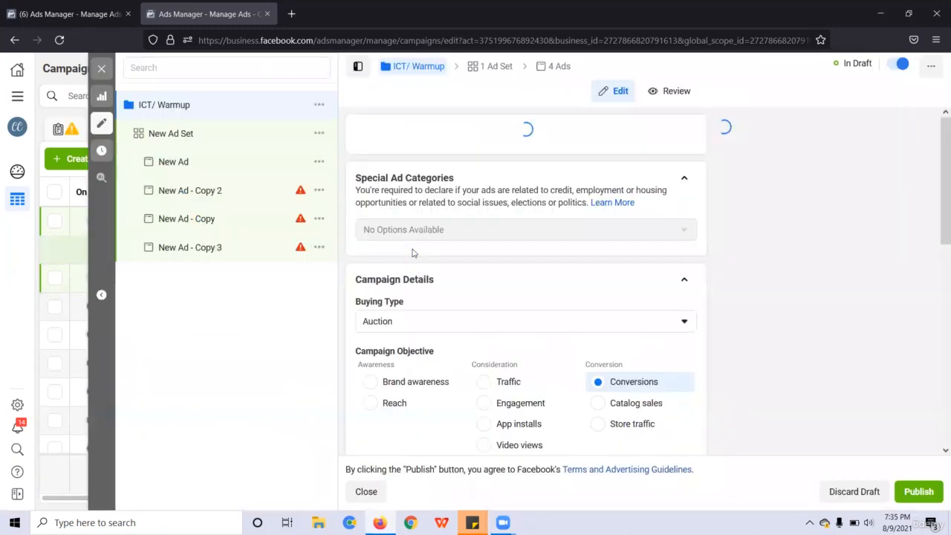
pyautogui.scroll(-3, 525, 276)
pyautogui.scroll(-6, 781, 337)
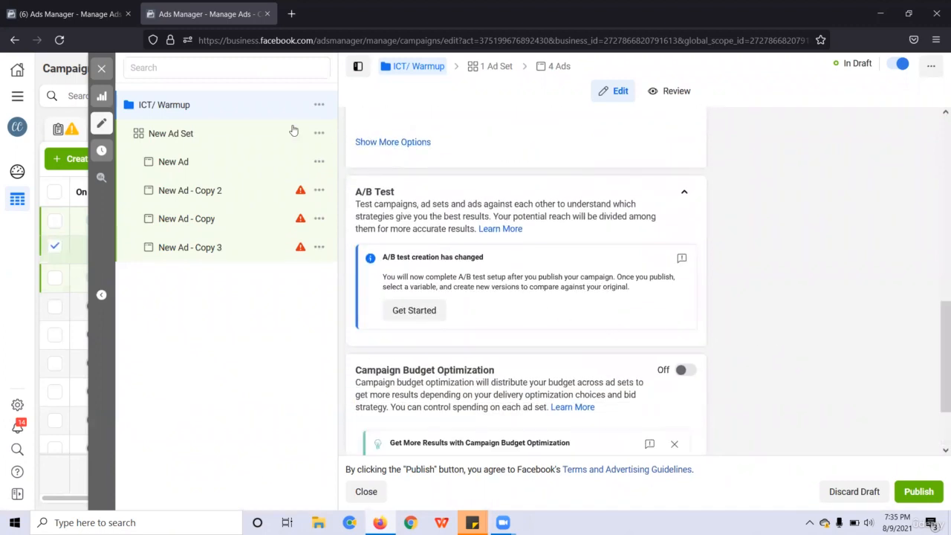
pyautogui.scroll(-1, 351, 187)
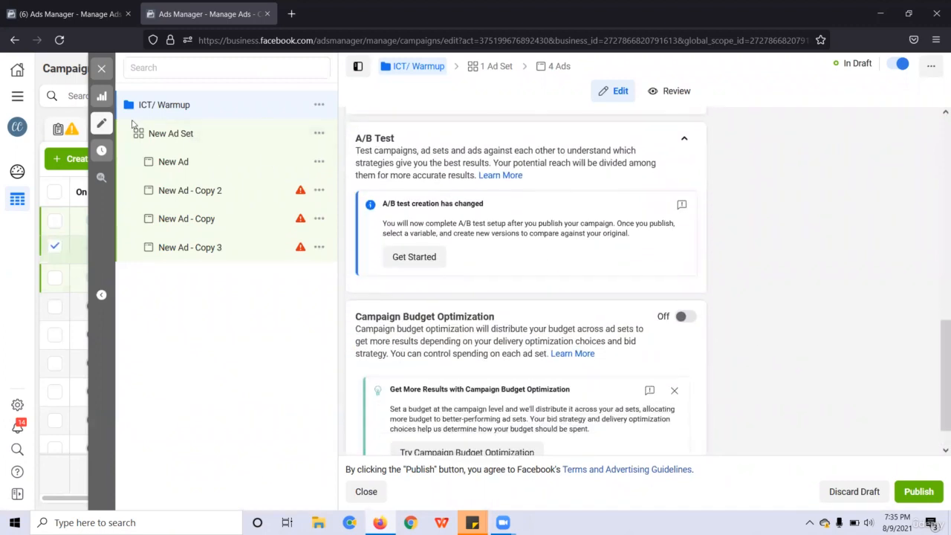
# - Examine the New Ad Set's conversion event, budget, schedule, audience, placements, and optimization and delivery settings
pyautogui.click(182, 138)
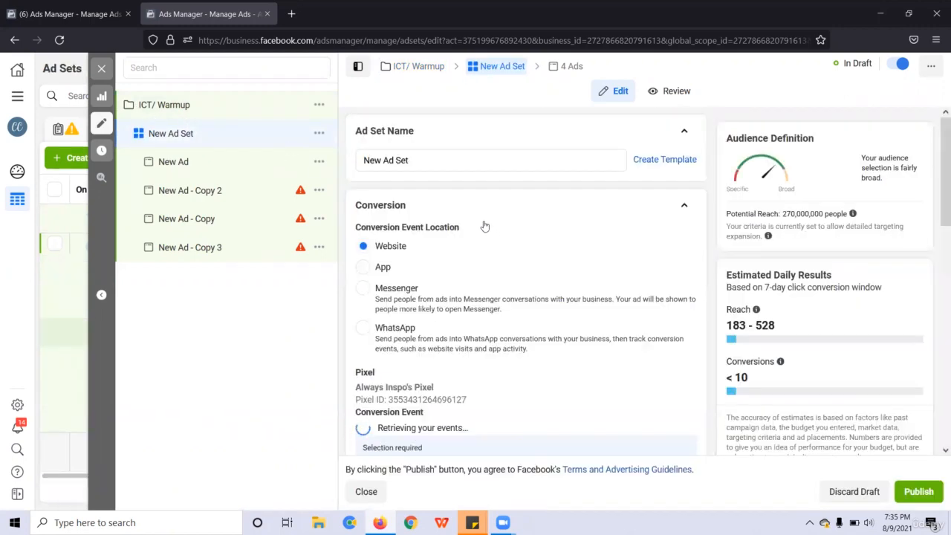
pyautogui.scroll(-3, 484, 225)
pyautogui.scroll(-3, 643, 298)
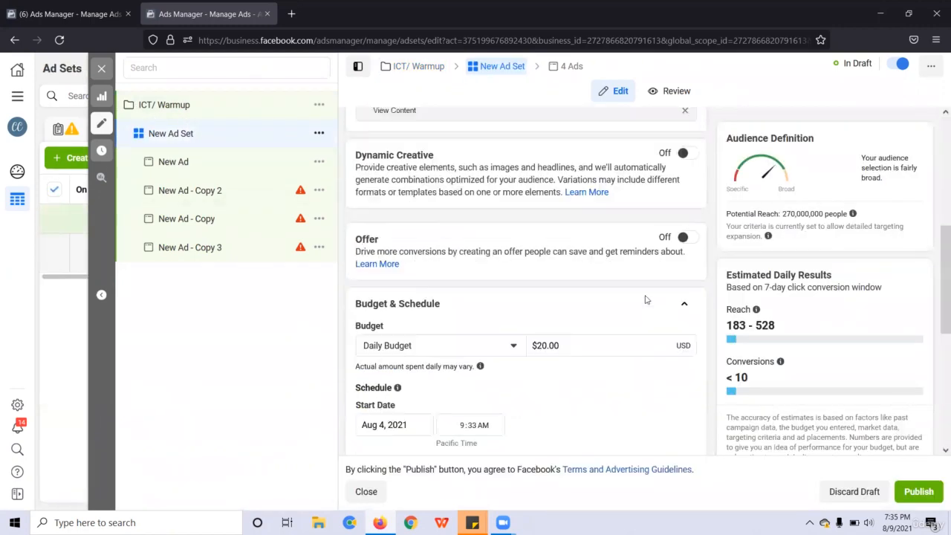
pyautogui.scroll(4, 644, 298)
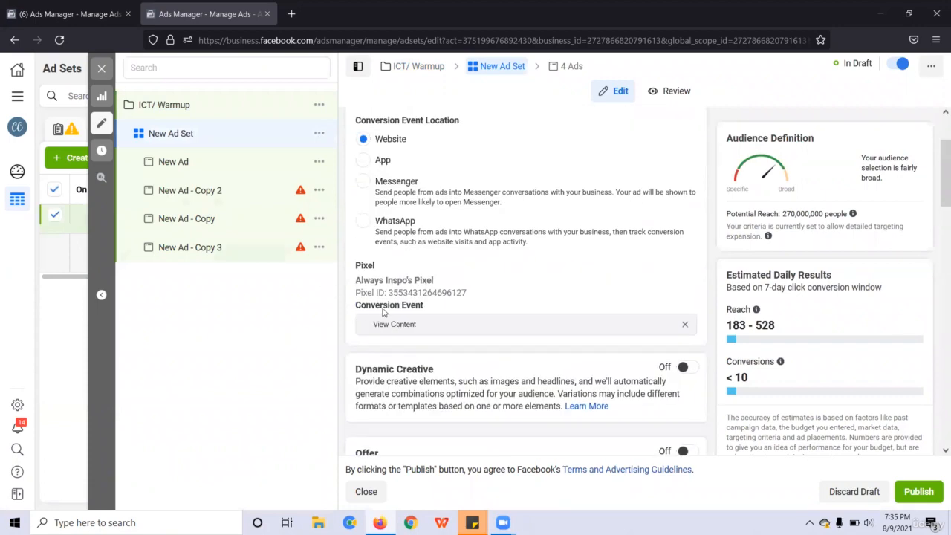
pyautogui.scroll(-6, 561, 442)
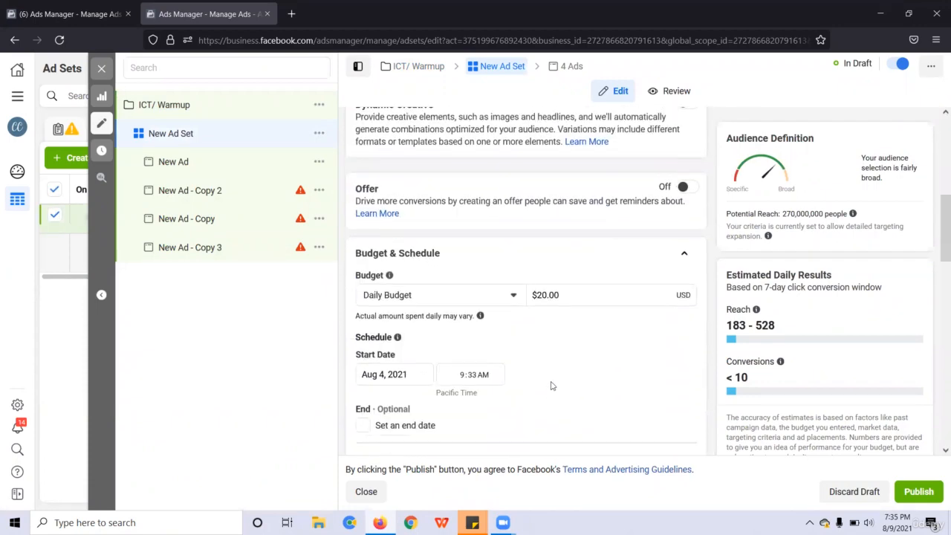
pyautogui.scroll(-3, 583, 384)
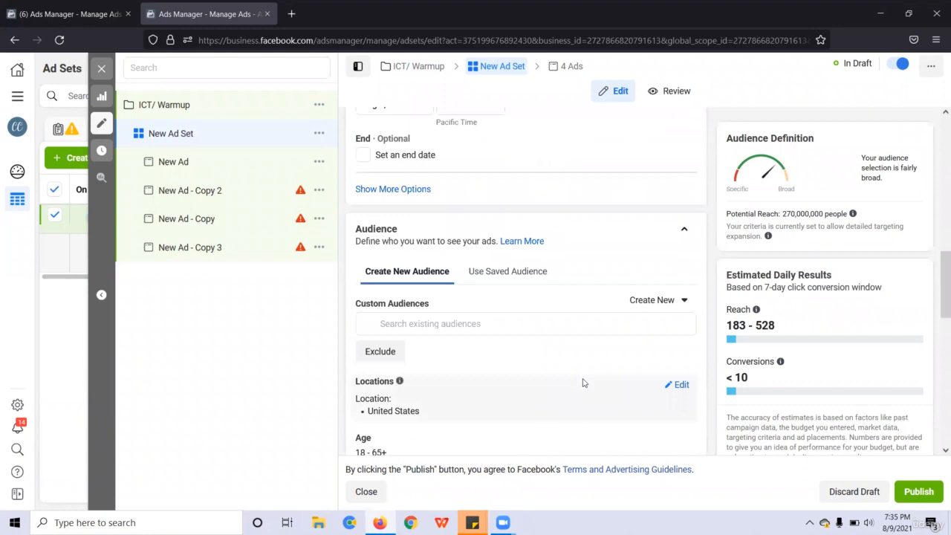
pyautogui.scroll(-2, 583, 372)
pyautogui.scroll(-1, 590, 327)
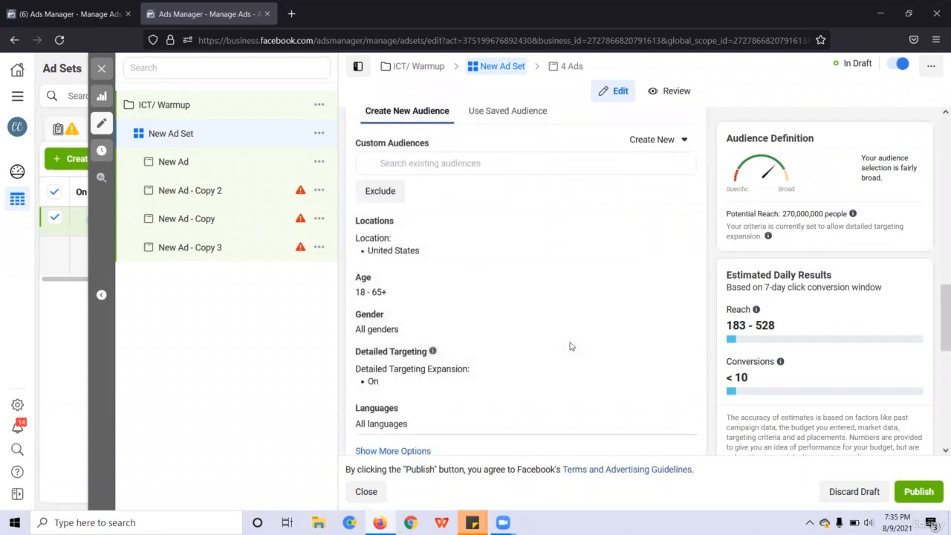
pyautogui.scroll(-3, 570, 347)
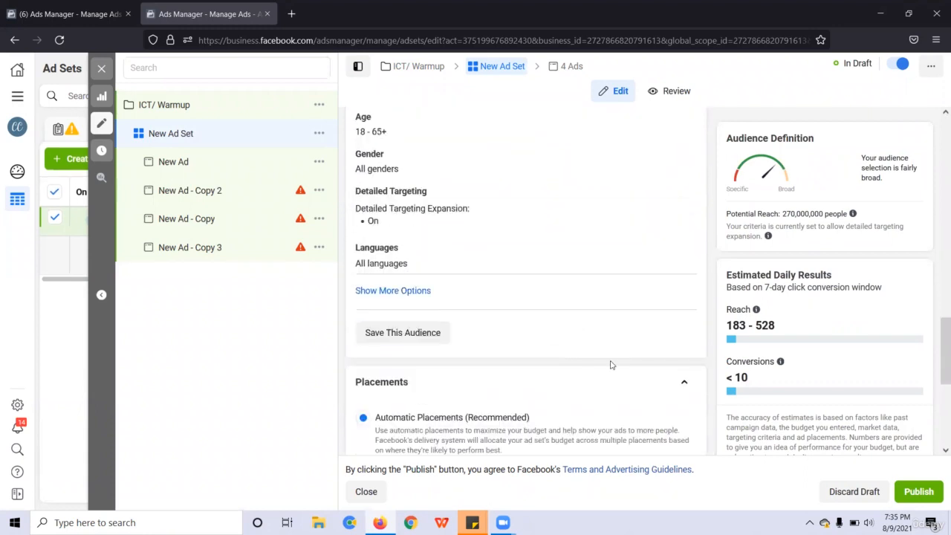
pyautogui.scroll(2, 612, 364)
pyautogui.scroll(-1, 528, 312)
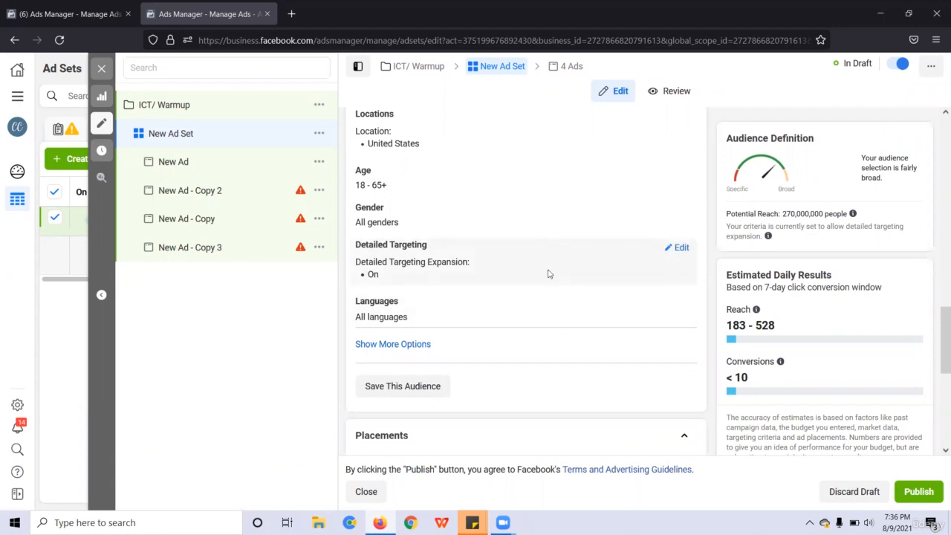
pyautogui.scroll(-2, 573, 349)
pyautogui.scroll(-3, 639, 379)
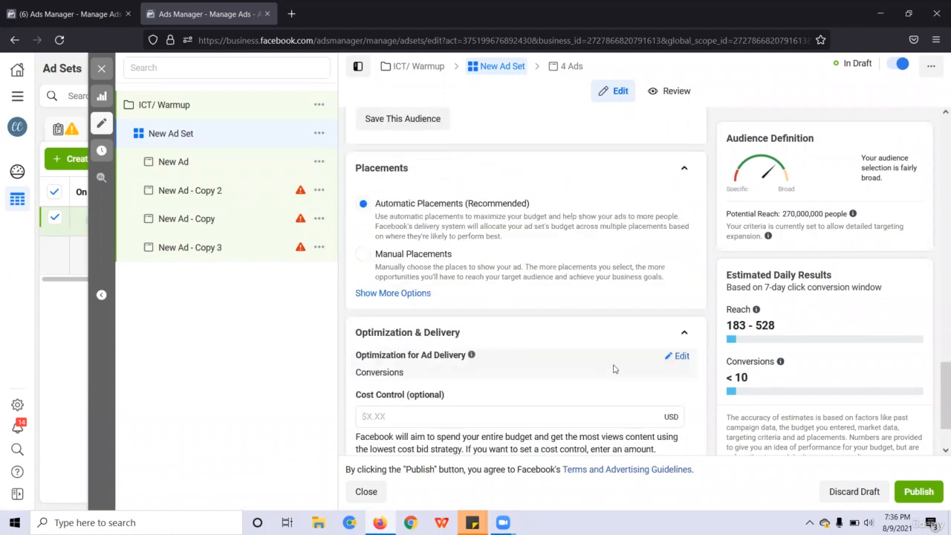
pyautogui.scroll(-1, 614, 370)
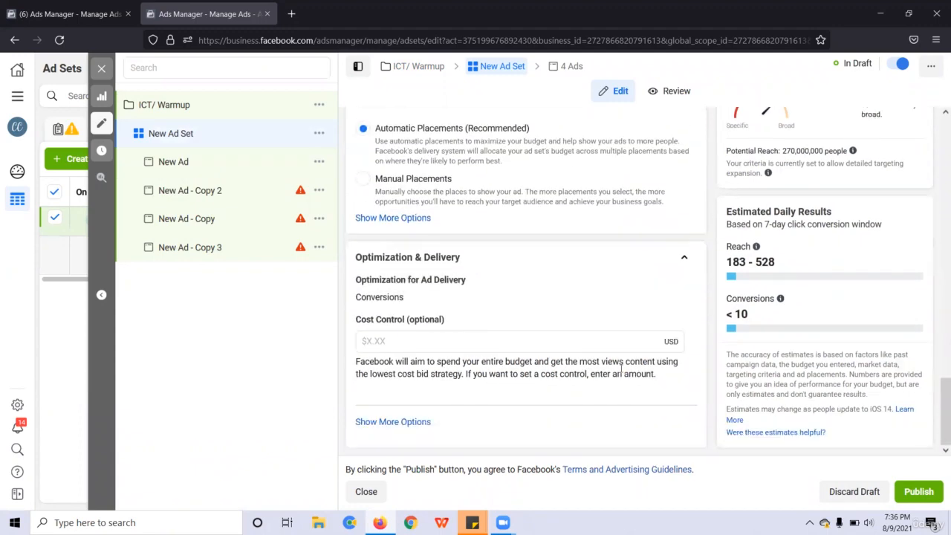
pyautogui.click(419, 422)
pyautogui.scroll(4, 354, 333)
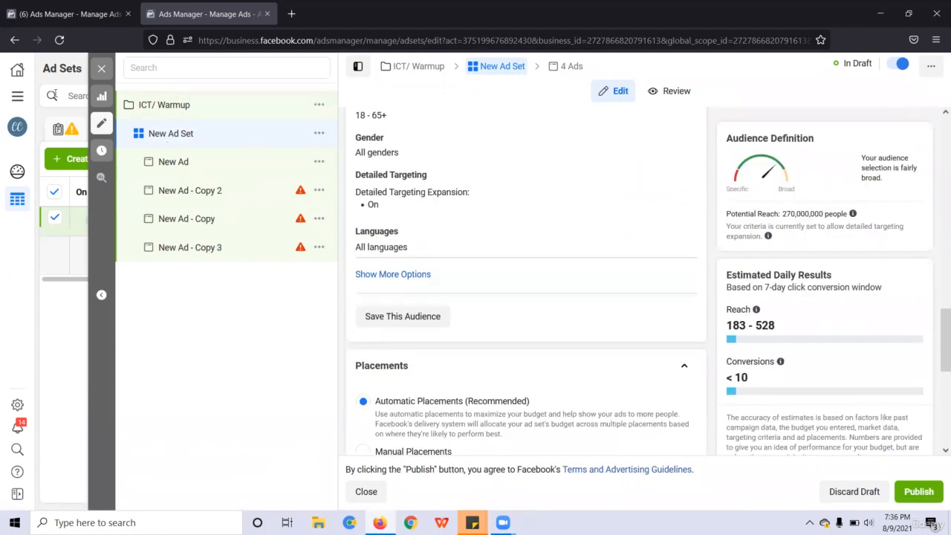
# - Close the ad set editor and select all four ads of the New Ad Set
pyautogui.click(101, 68)
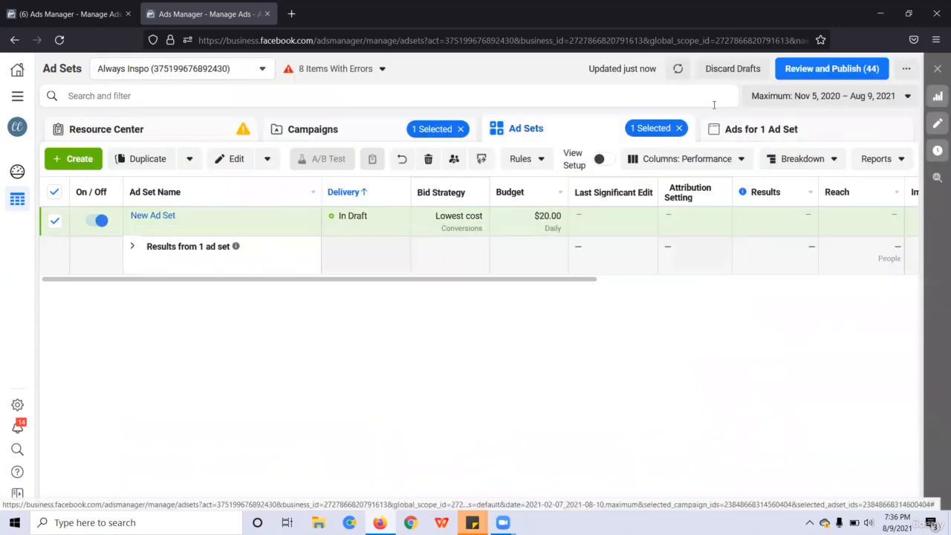
pyautogui.click(722, 129)
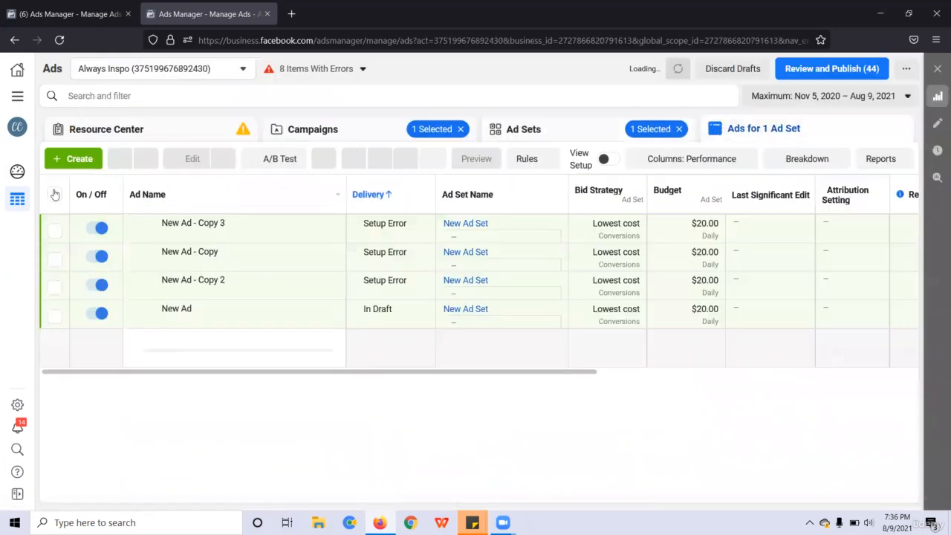
pyautogui.click(55, 194)
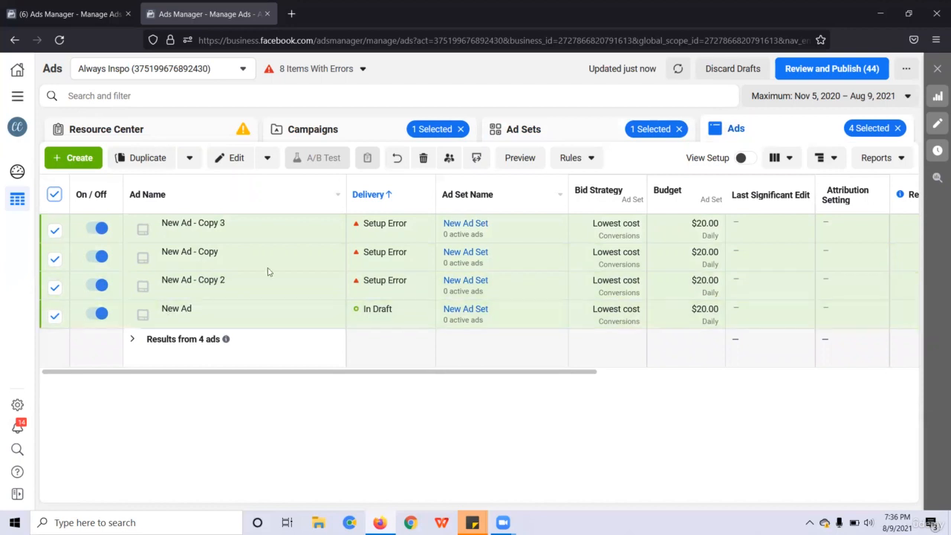
# - Start a new custom rule for the four selected ads, reloading the page to get past the stalled dialog
pyautogui.click(578, 158)
pyautogui.click(584, 192)
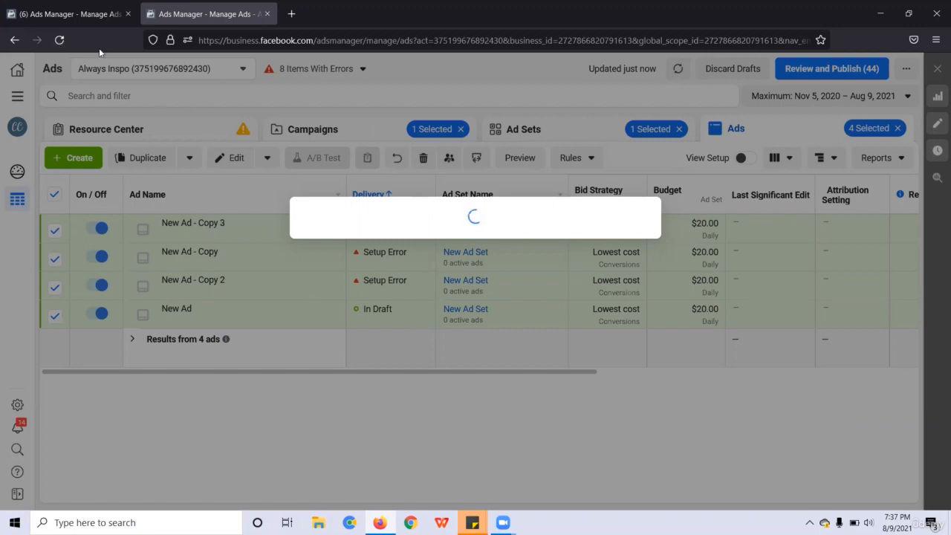
pyautogui.click(61, 41)
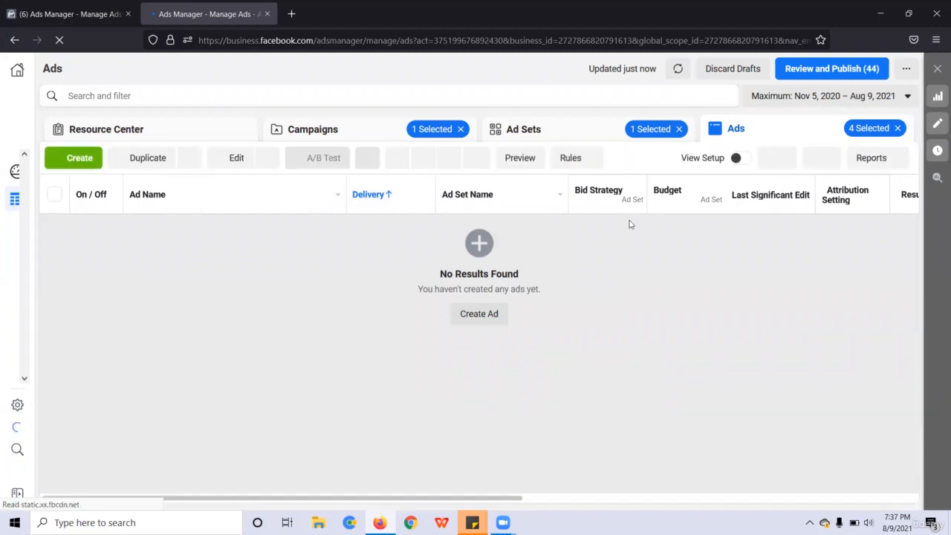
pyautogui.click(591, 158)
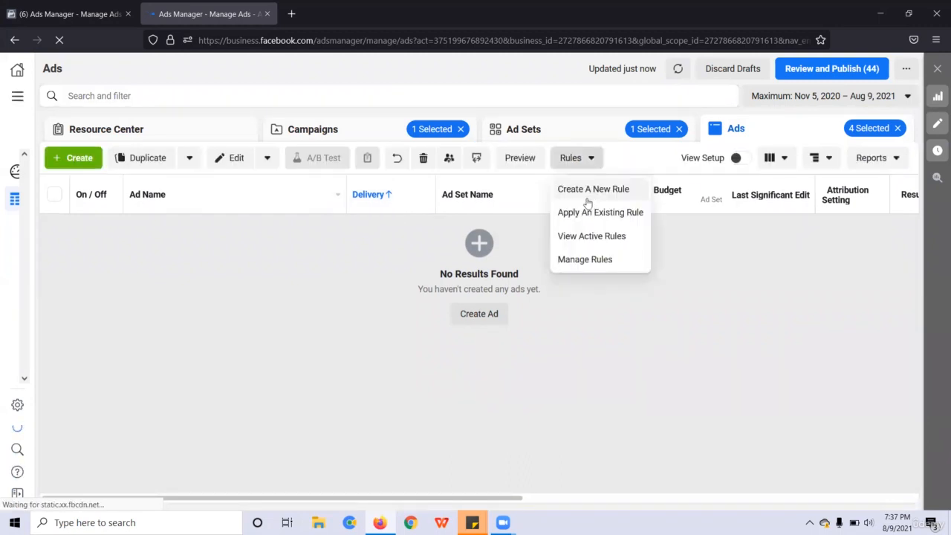
pyautogui.click(551, 232)
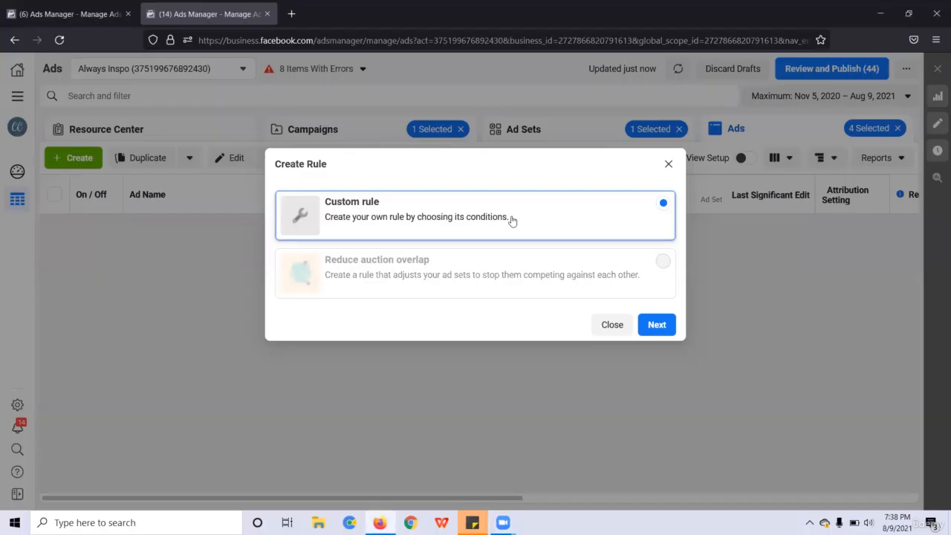
pyautogui.click(654, 324)
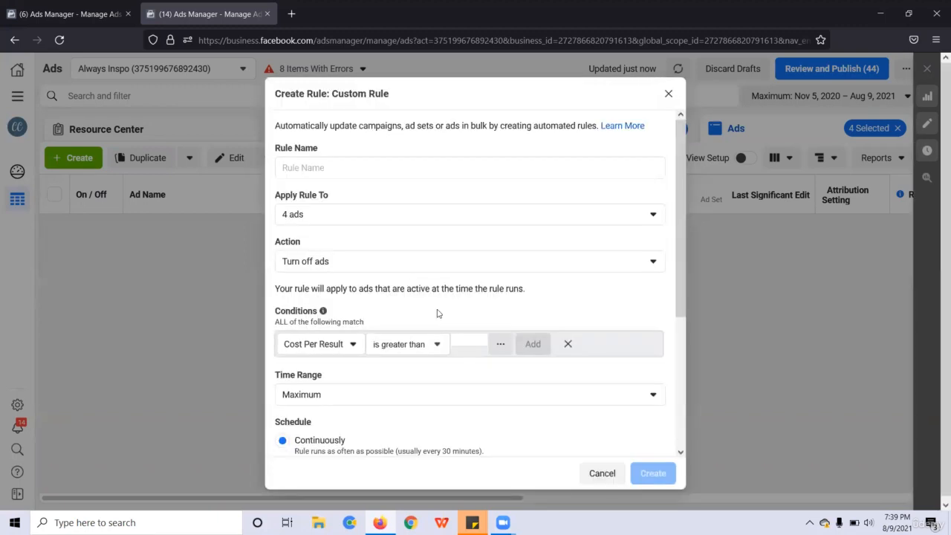
# - Name the custom rule "kill"
pyautogui.click(390, 165)
pyautogui.write('l')
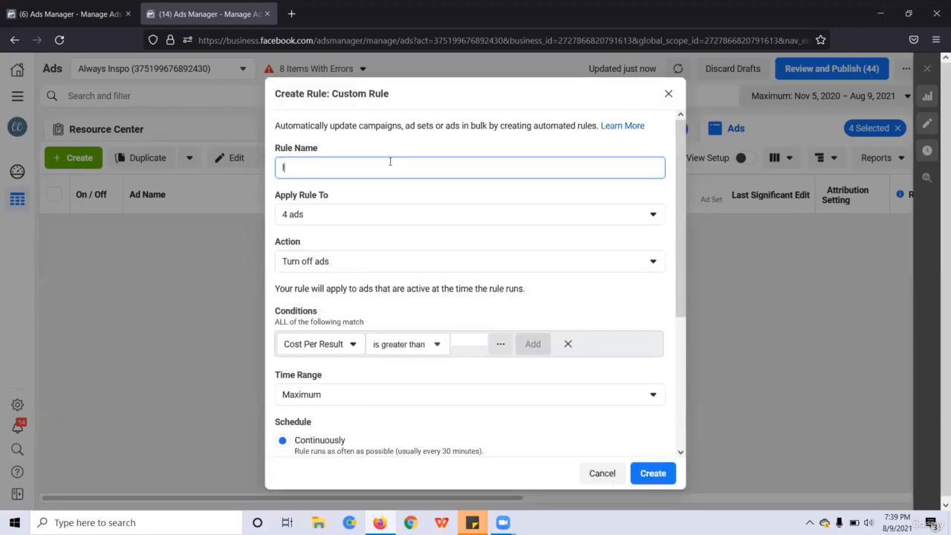
pyautogui.press('BackSpace')
pyautogui.write('kill')
pyautogui.click(417, 192)
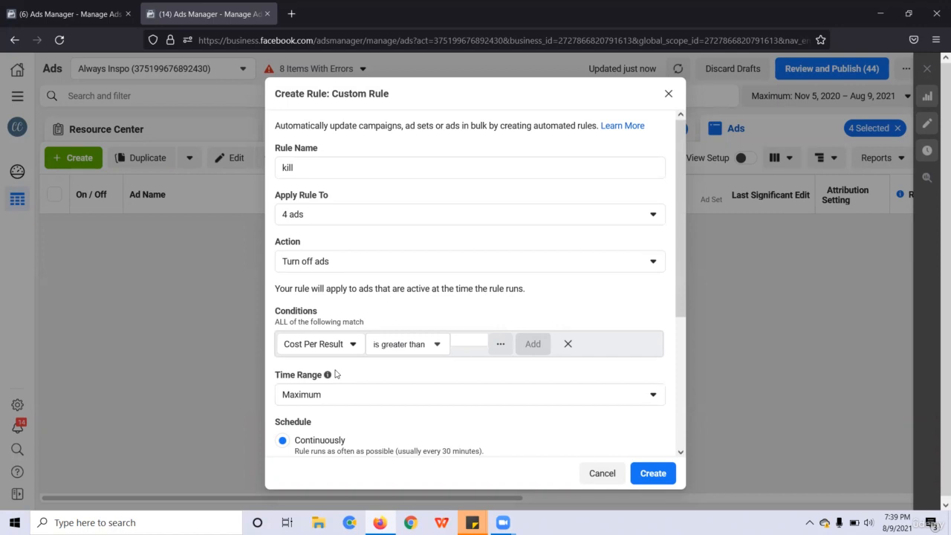
# - Add a condition to the kill rule for Lifetime Spent greater than $2.00
pyautogui.click(334, 344)
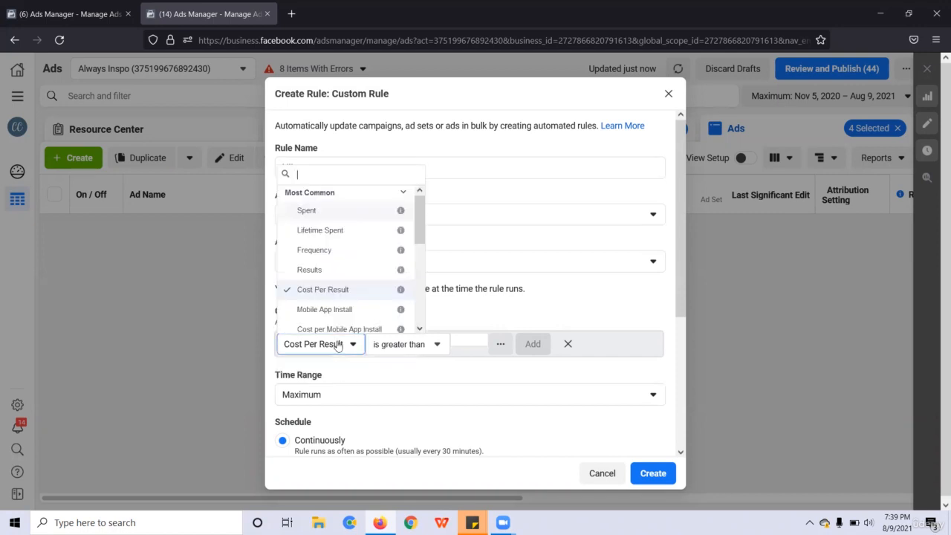
pyautogui.write('spe')
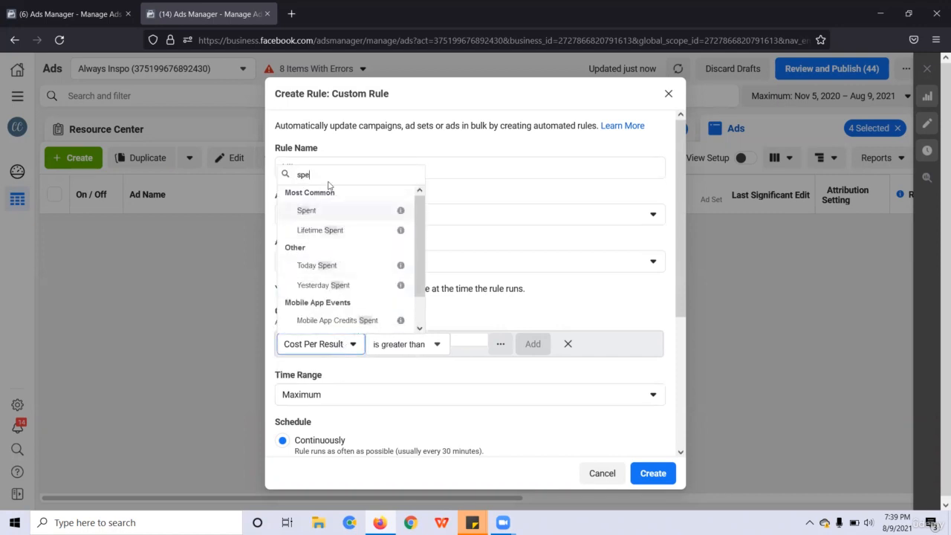
pyautogui.click(339, 235)
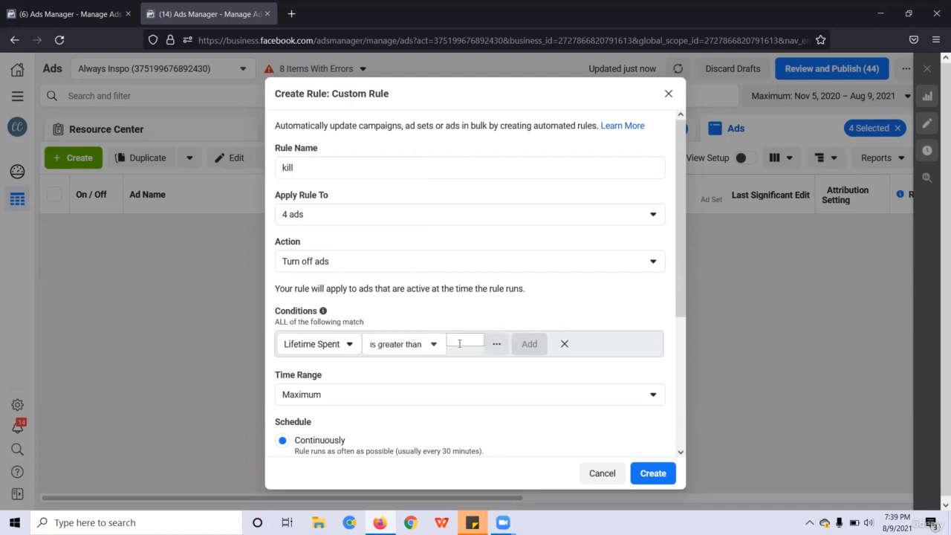
pyautogui.click(459, 343)
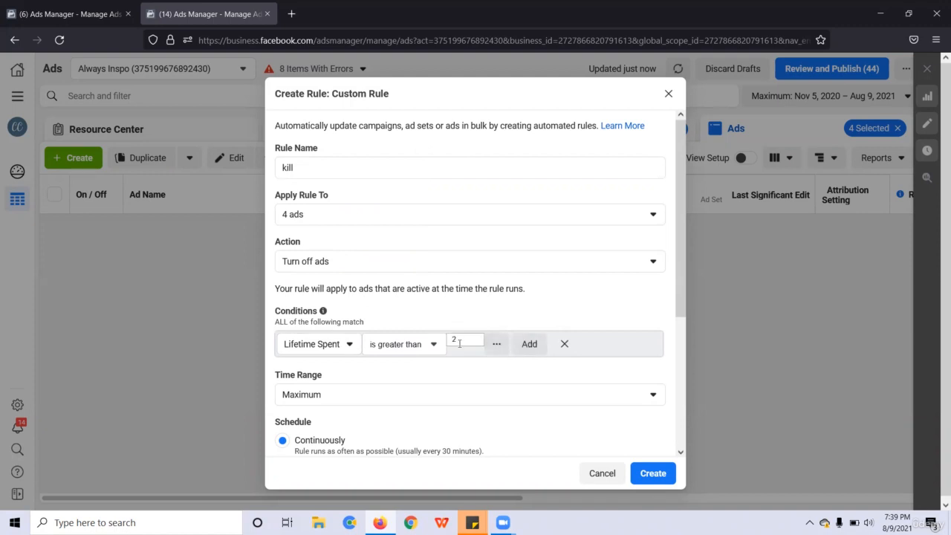
pyautogui.write('2')
pyautogui.click(528, 343)
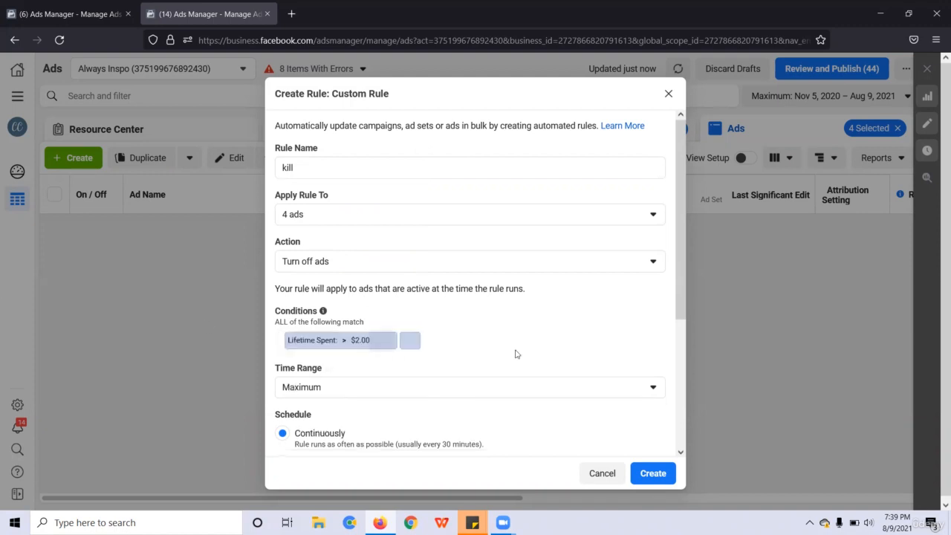
# - Review the kill rule's time range, schedule and notification options, and create the rule
pyautogui.scroll(-3, 666, 436)
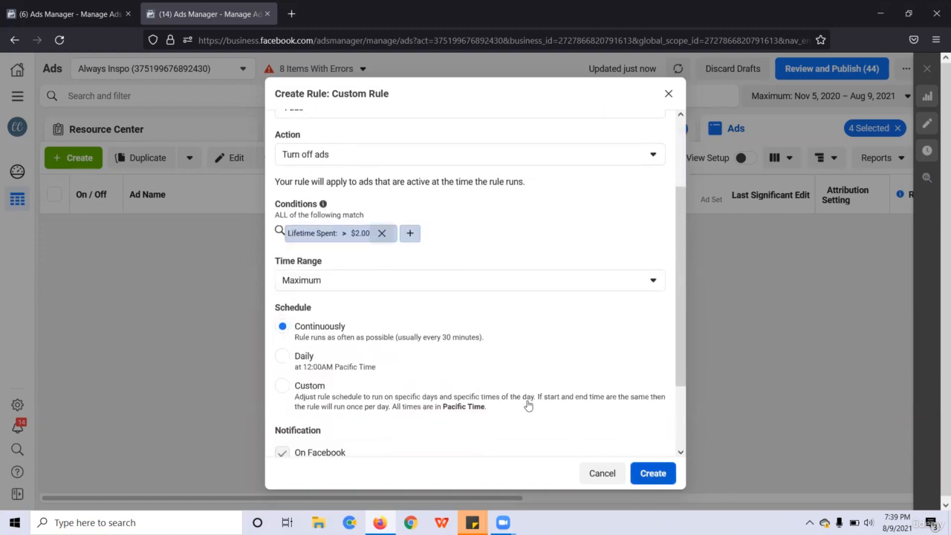
pyautogui.scroll(-3, 528, 403)
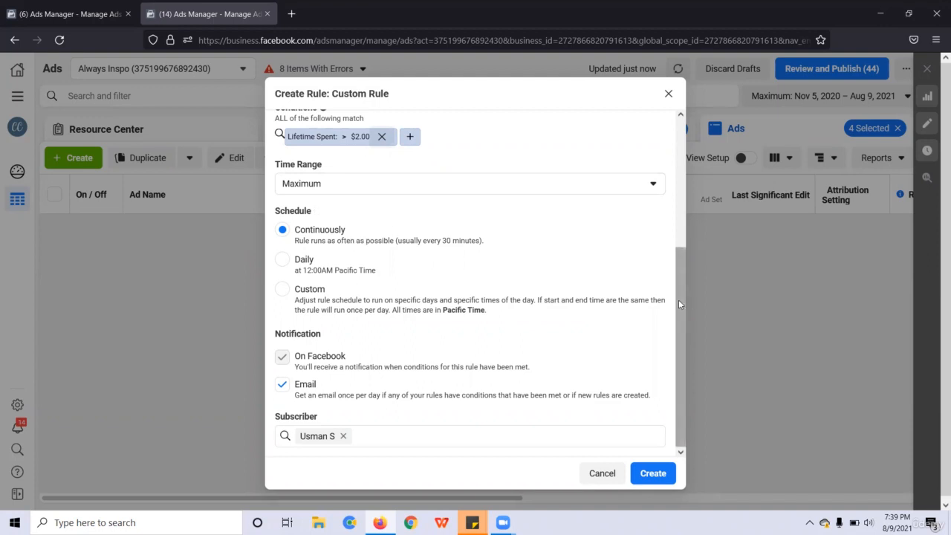
pyautogui.click(653, 474)
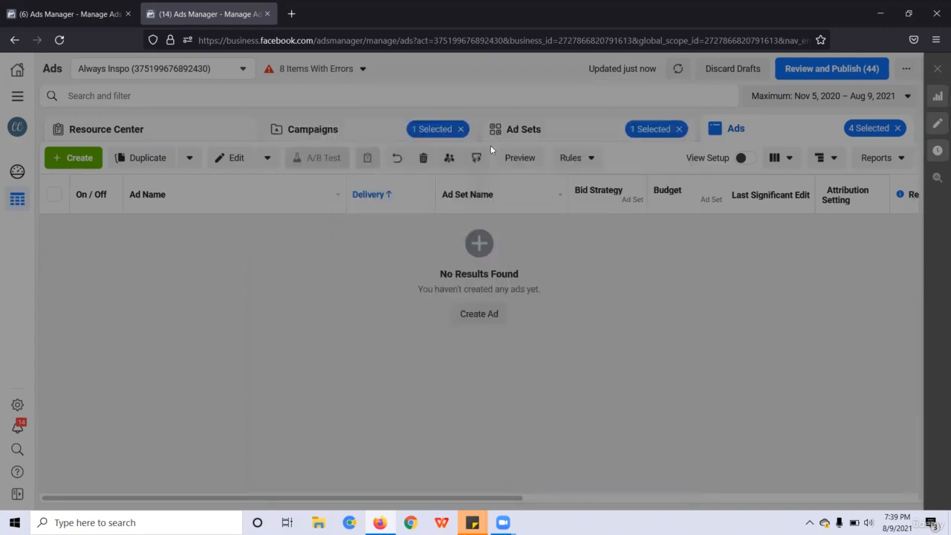
# - Start another custom rule for the four selected ads and name it "kill"
pyautogui.click(584, 186)
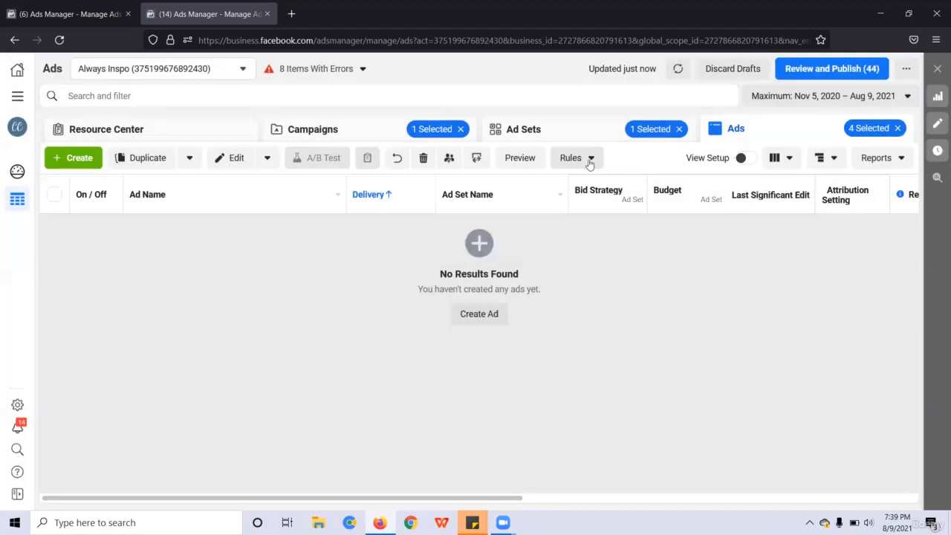
pyautogui.click(587, 159)
pyautogui.click(593, 189)
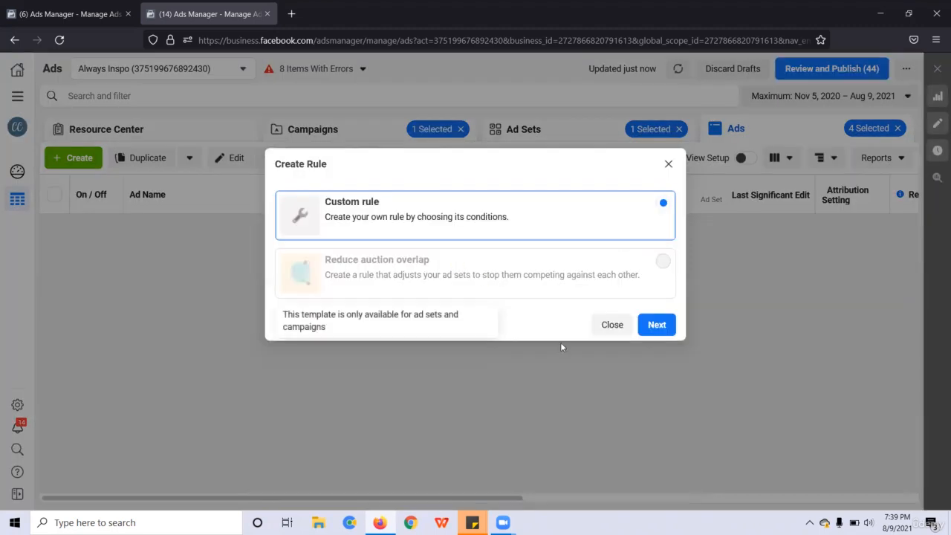
pyautogui.click(654, 327)
pyautogui.click(404, 170)
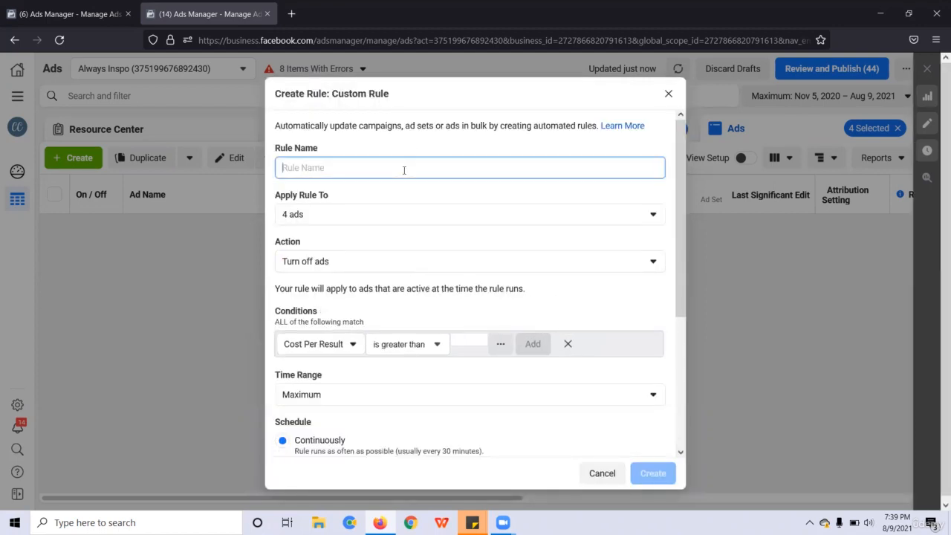
pyautogui.write('kill')
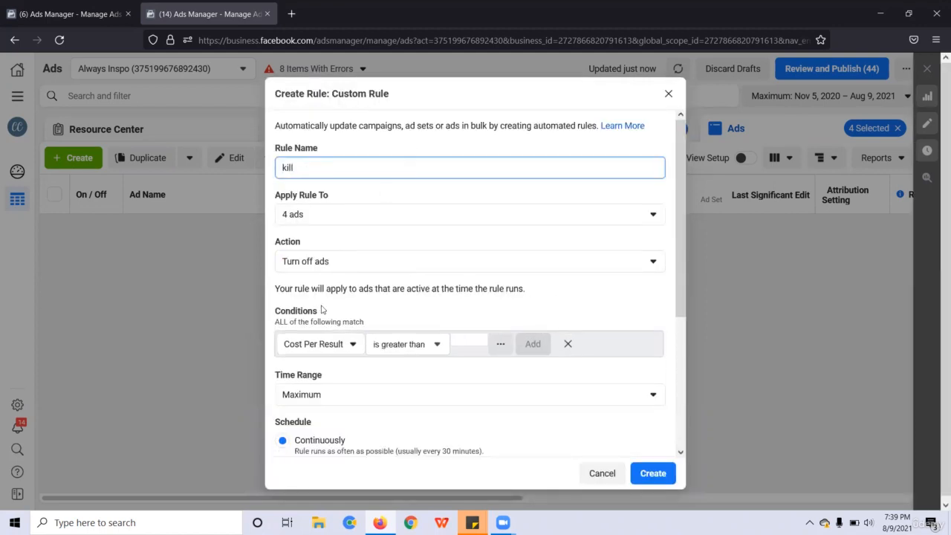
# - Add a condition for Lifetime Impressions greater than 2000 to the second kill rule and create the rule
pyautogui.click(317, 349)
pyautogui.write('o')
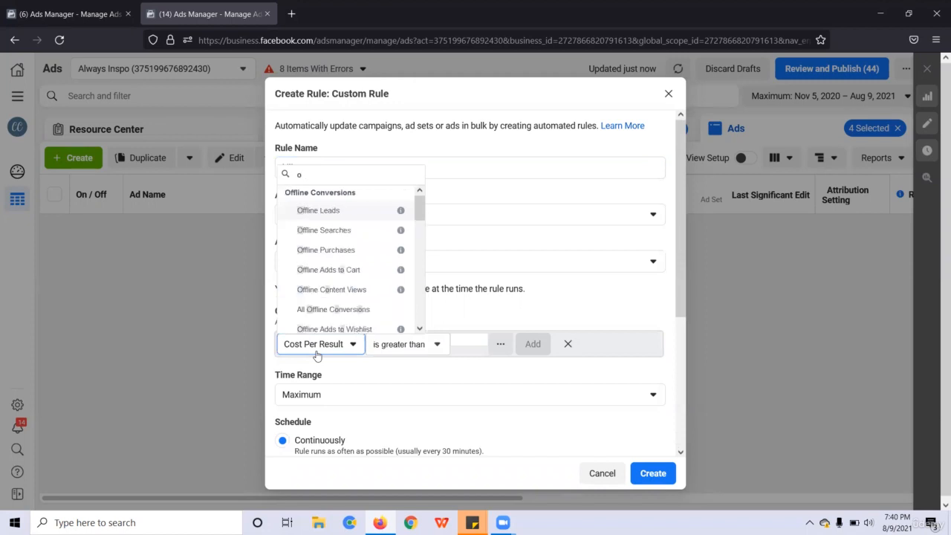
pyautogui.press('BackSpace')
pyautogui.write('om')
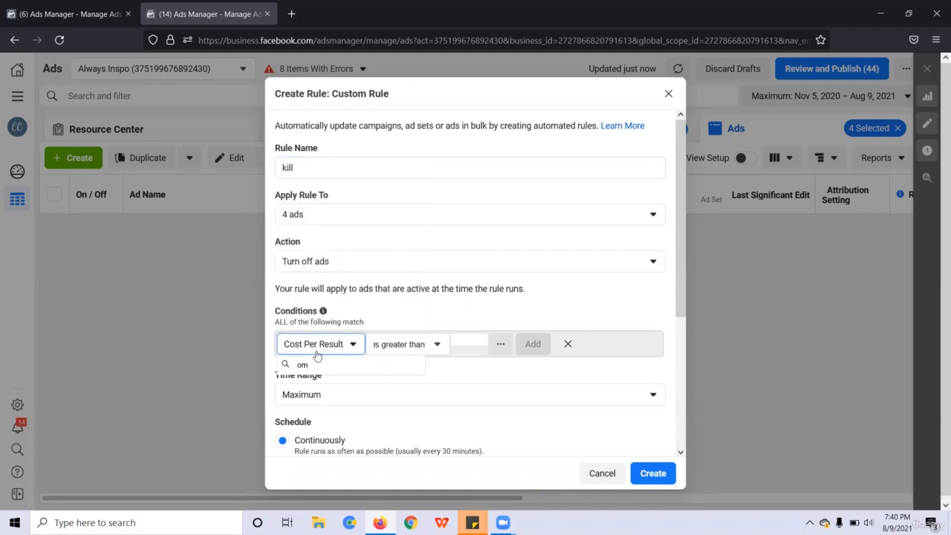
pyautogui.press('BackSpace')
pyautogui.press('BackSpace')
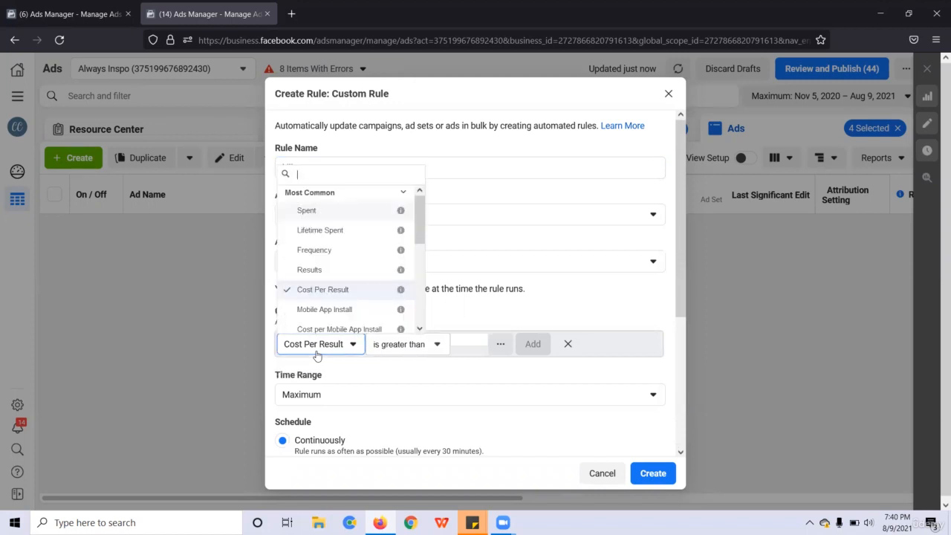
pyautogui.write('imp')
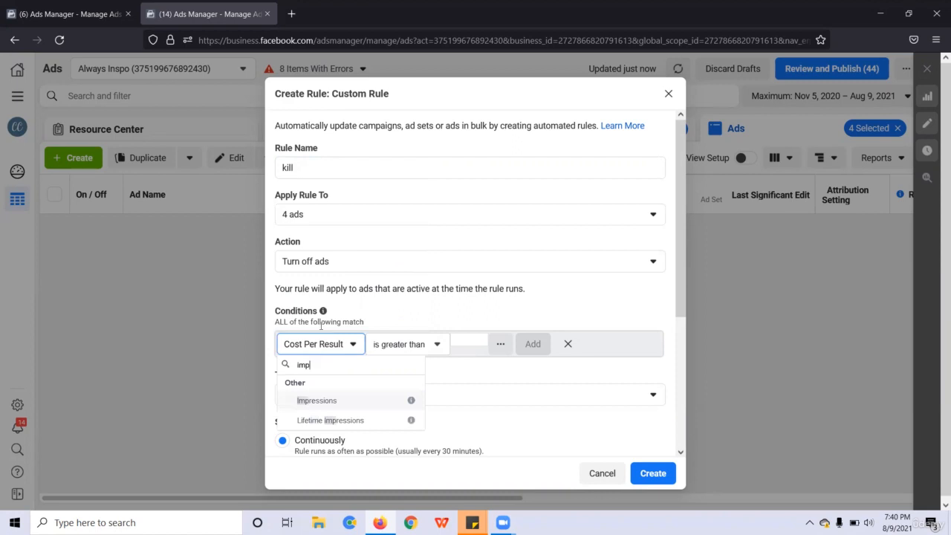
pyautogui.click(371, 421)
pyautogui.click(490, 344)
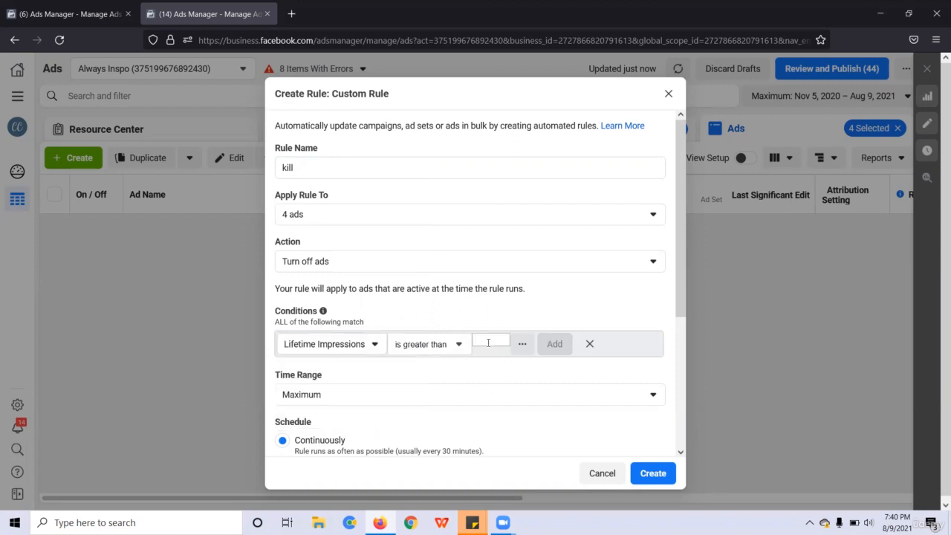
pyautogui.write('2000')
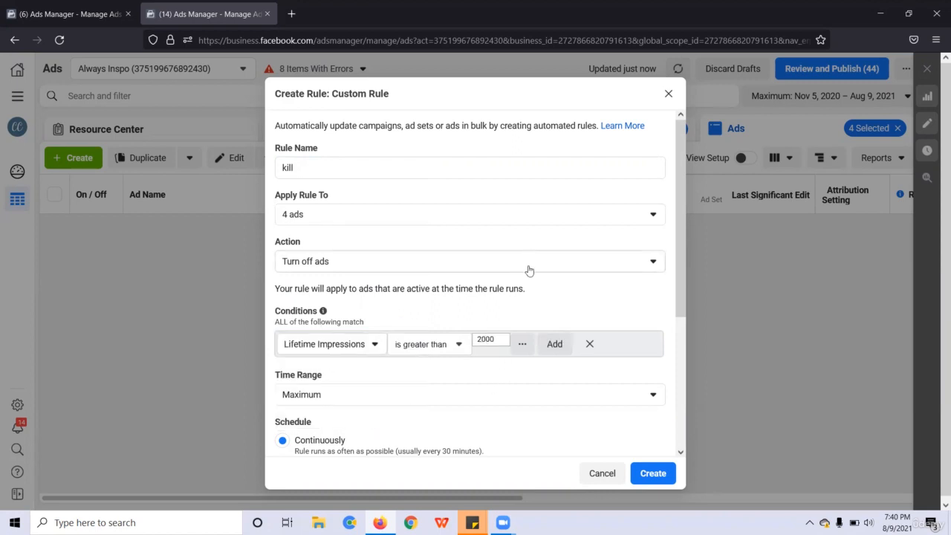
pyautogui.click(554, 344)
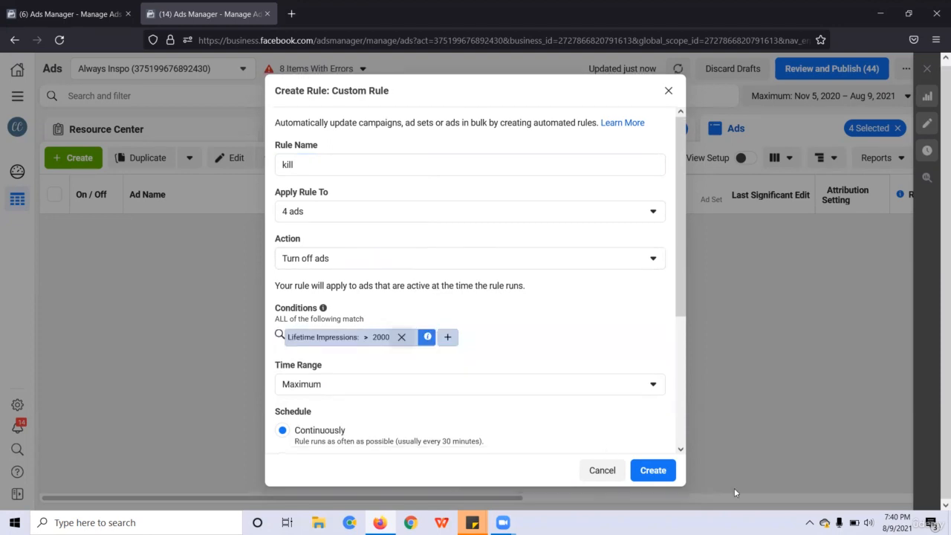
pyautogui.click(651, 469)
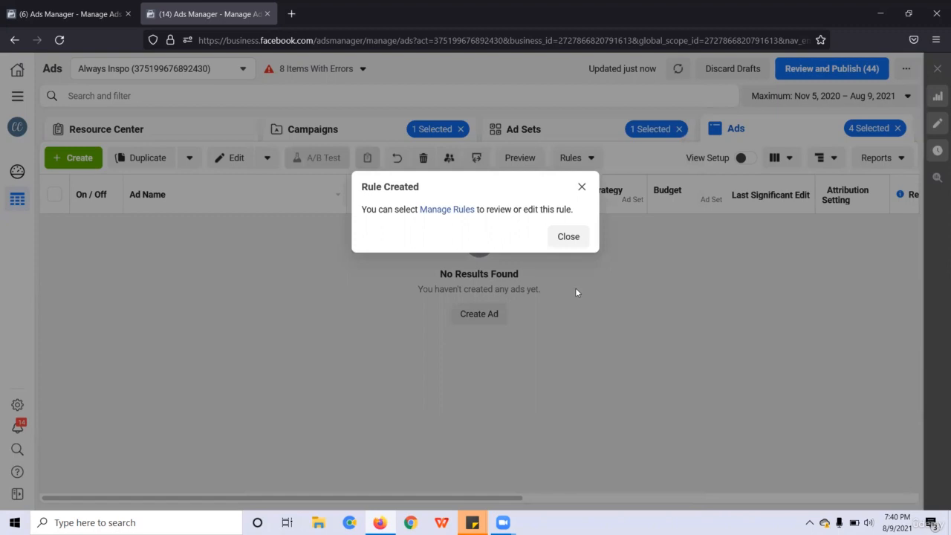
pyautogui.click(569, 241)
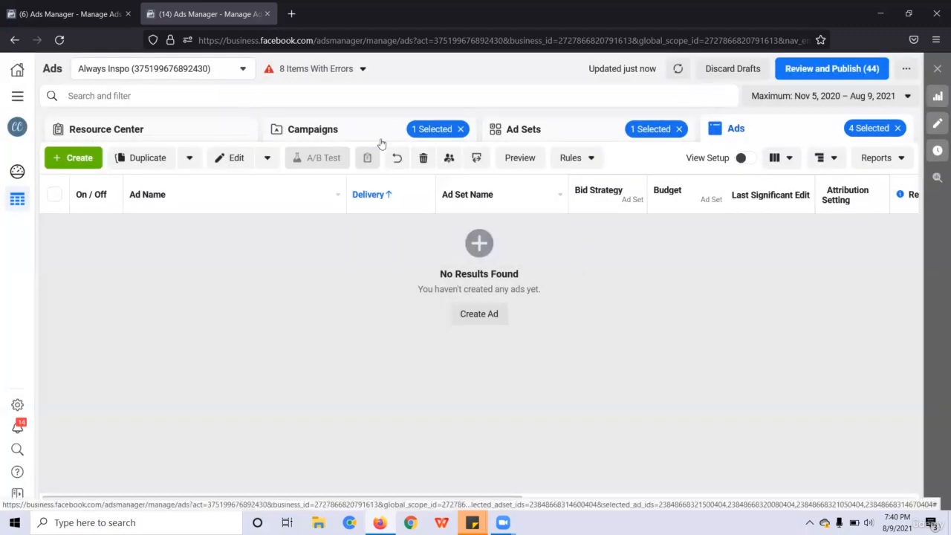